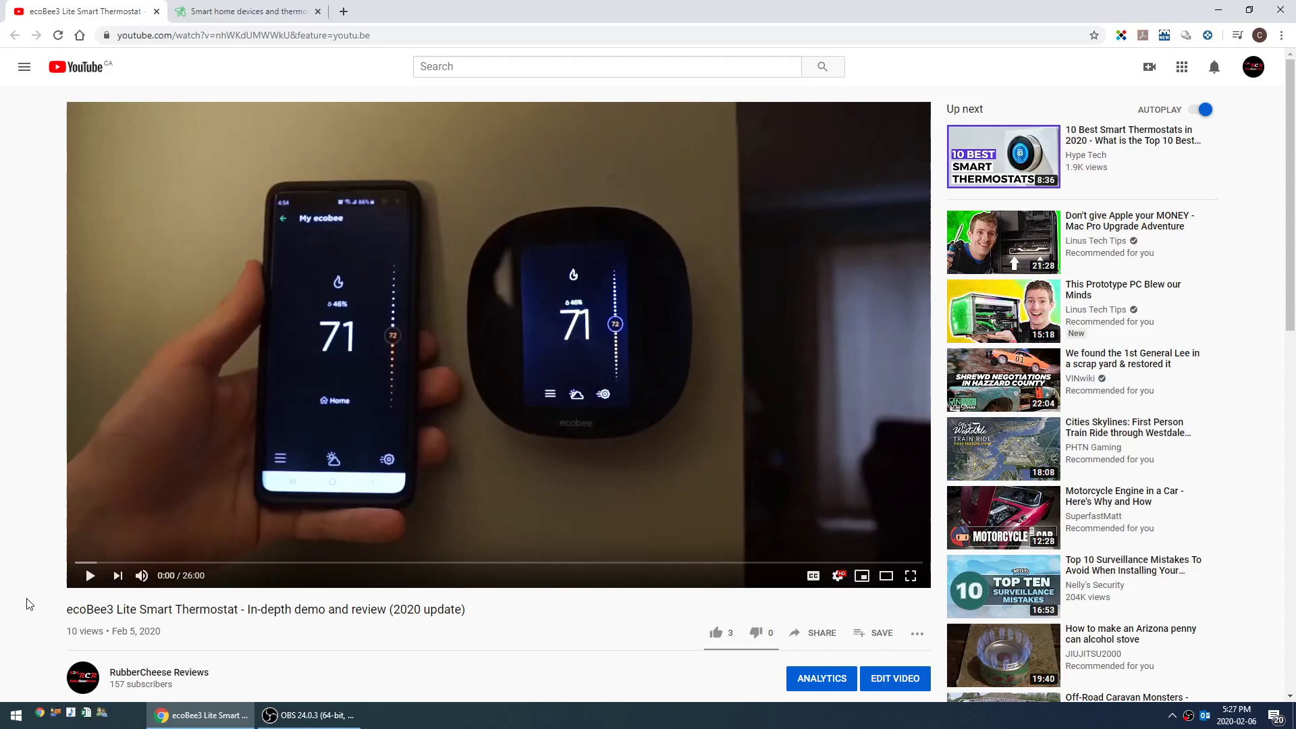
Step: Switch from the YouTube video to the ecobee.com homepage in the second tab
right_click(216, 619)
left_click(290, 654)
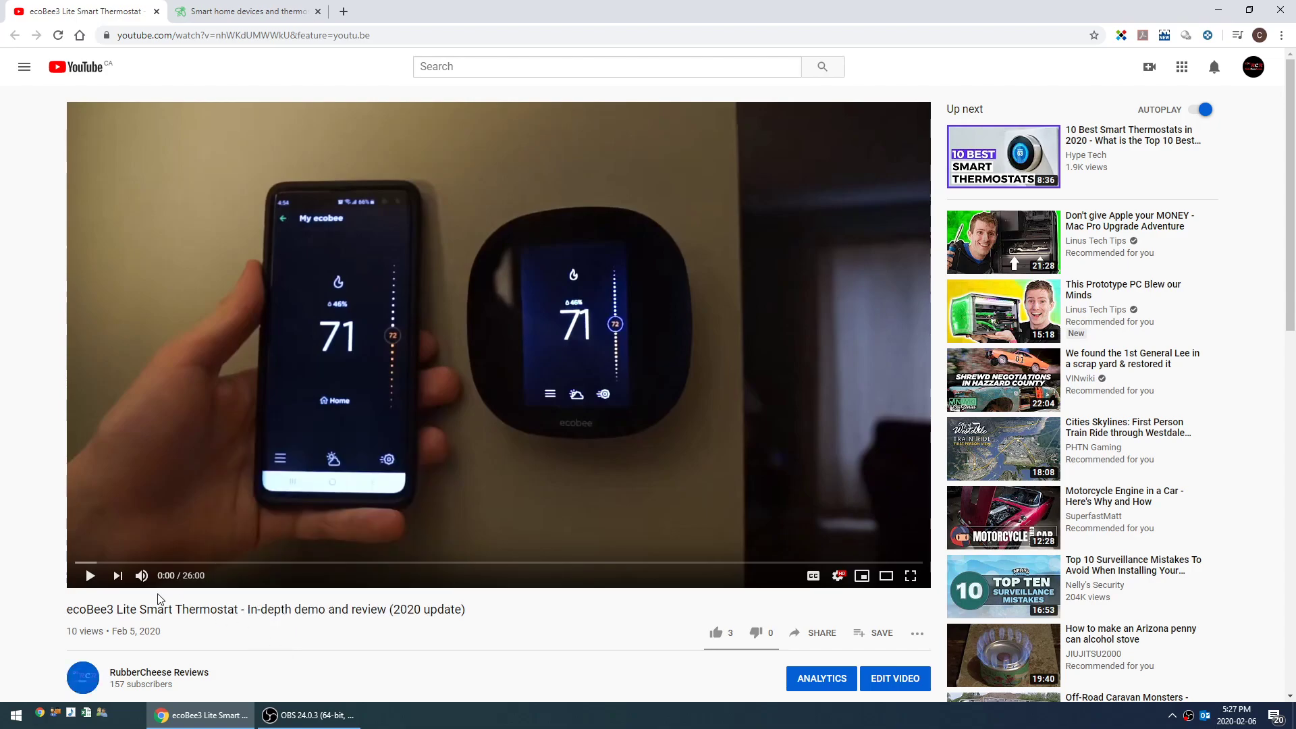
left_click(229, 9)
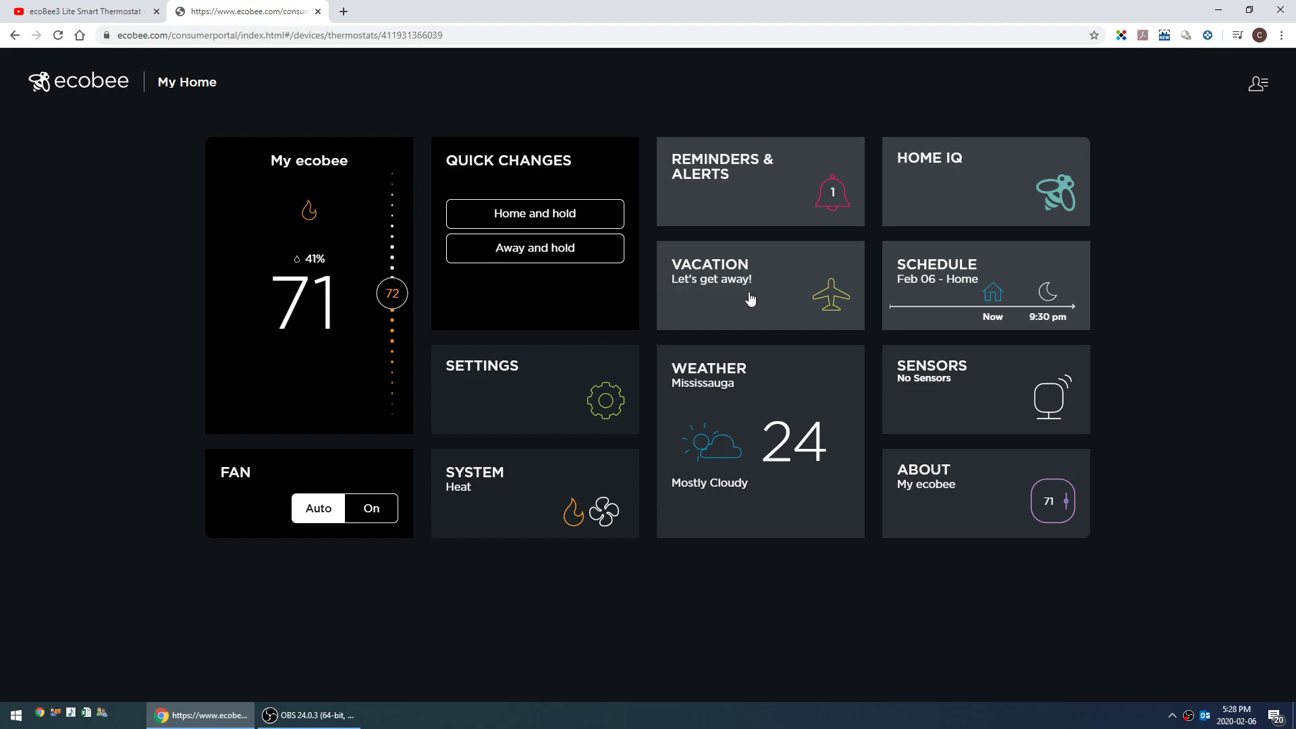
Step: Check the HVAC Maintenance Reminder under Reminders & Alerts, then dismiss the panel
left_click(736, 184)
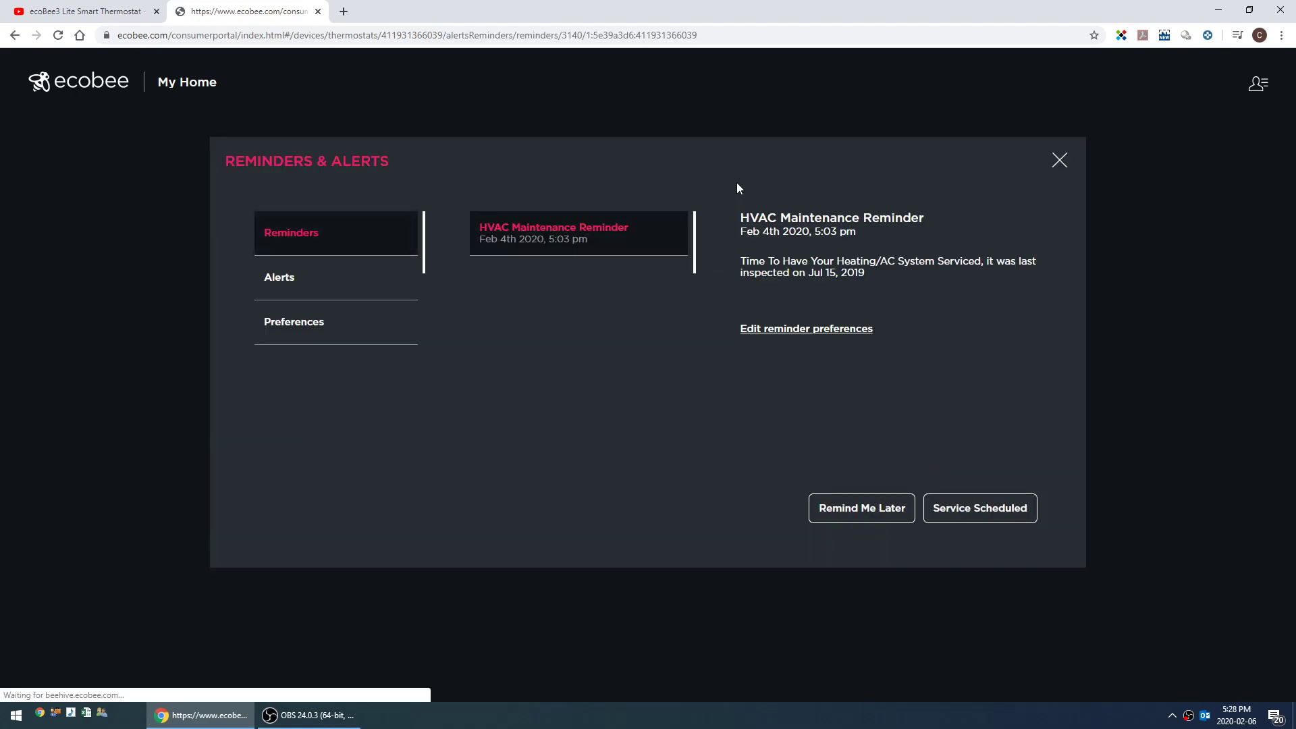
left_click(1059, 160)
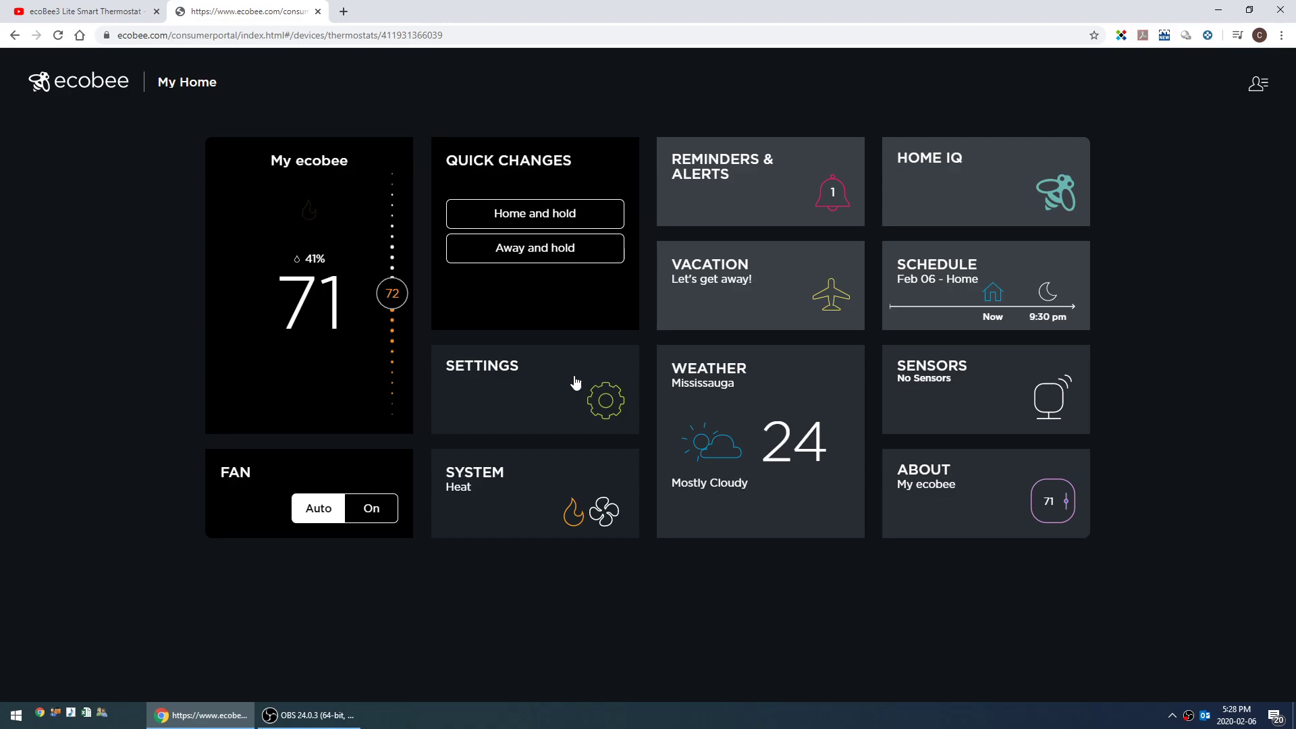
left_click(944, 274)
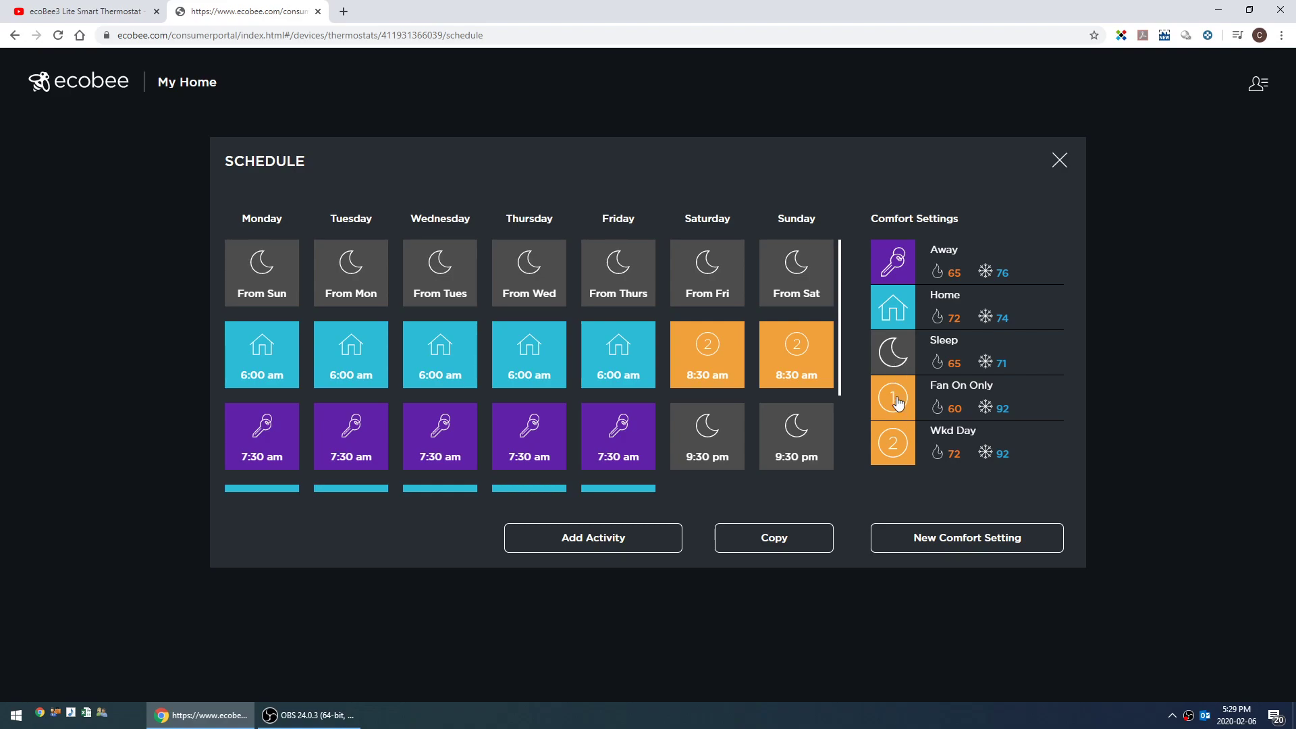
Step: View the Fan On Only comfort setting: Heat 60, Cool 92, fan on, usually away
left_click(940, 399)
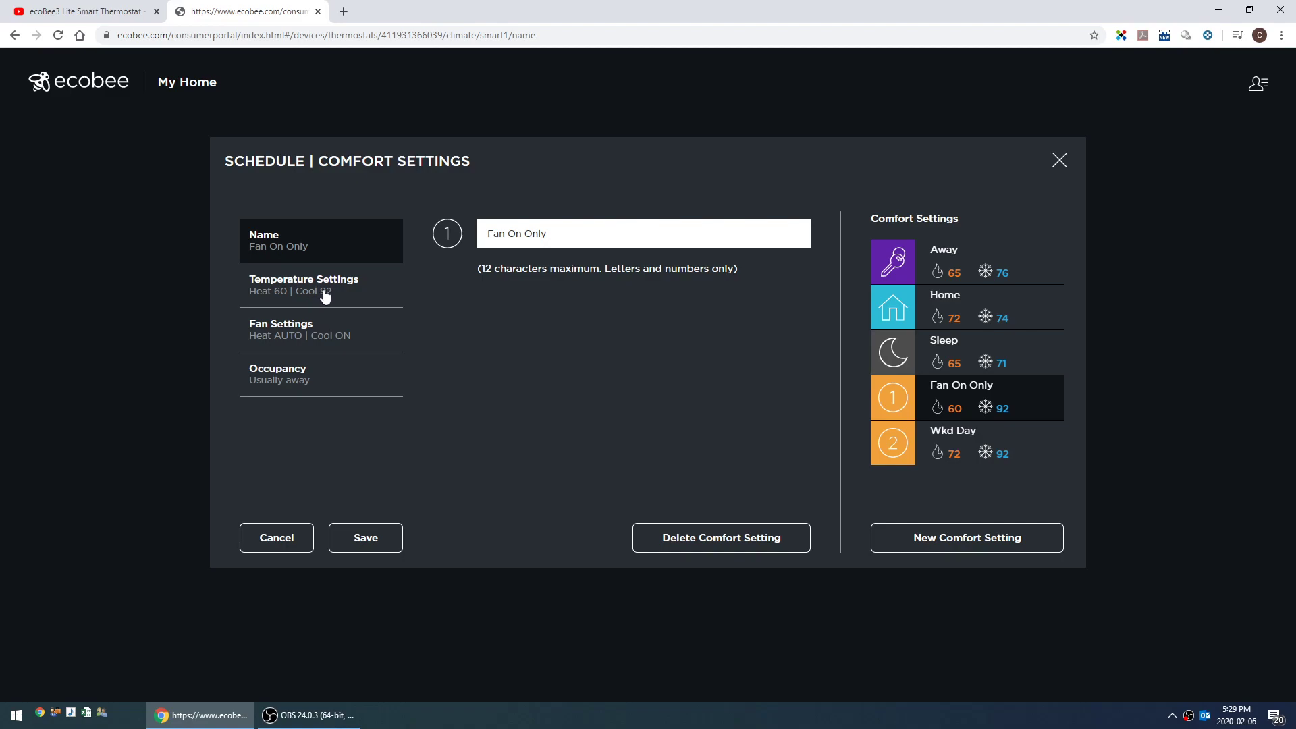
right_click(338, 345)
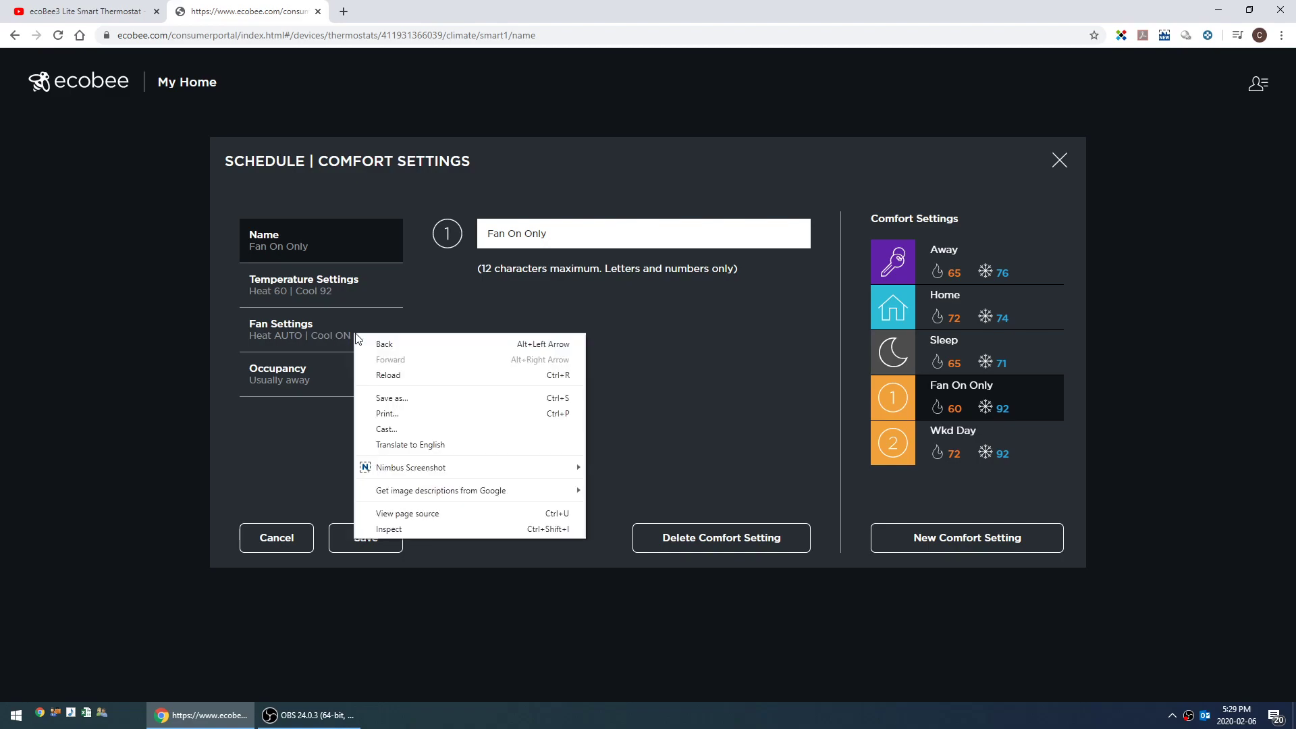
left_click(428, 324)
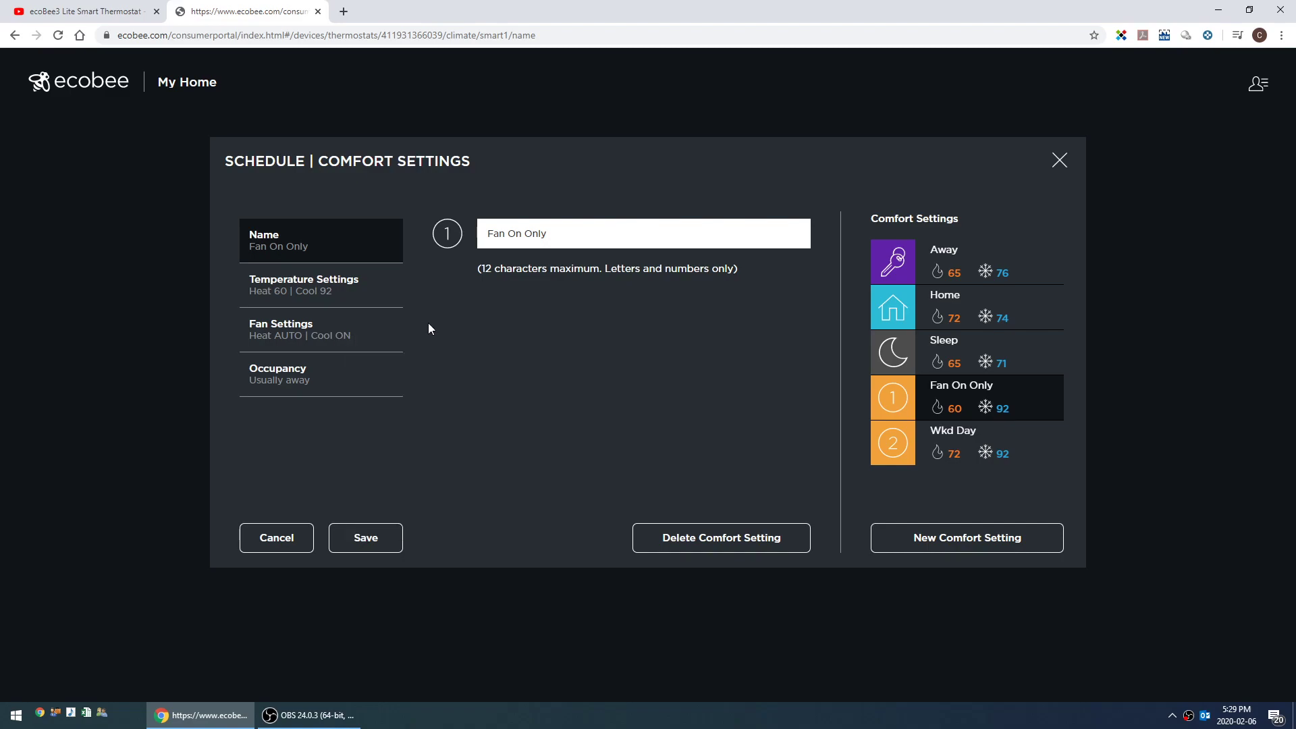
Step: Cancel the Fan On Only edit without changes and close the weekly Schedule
left_click(268, 545)
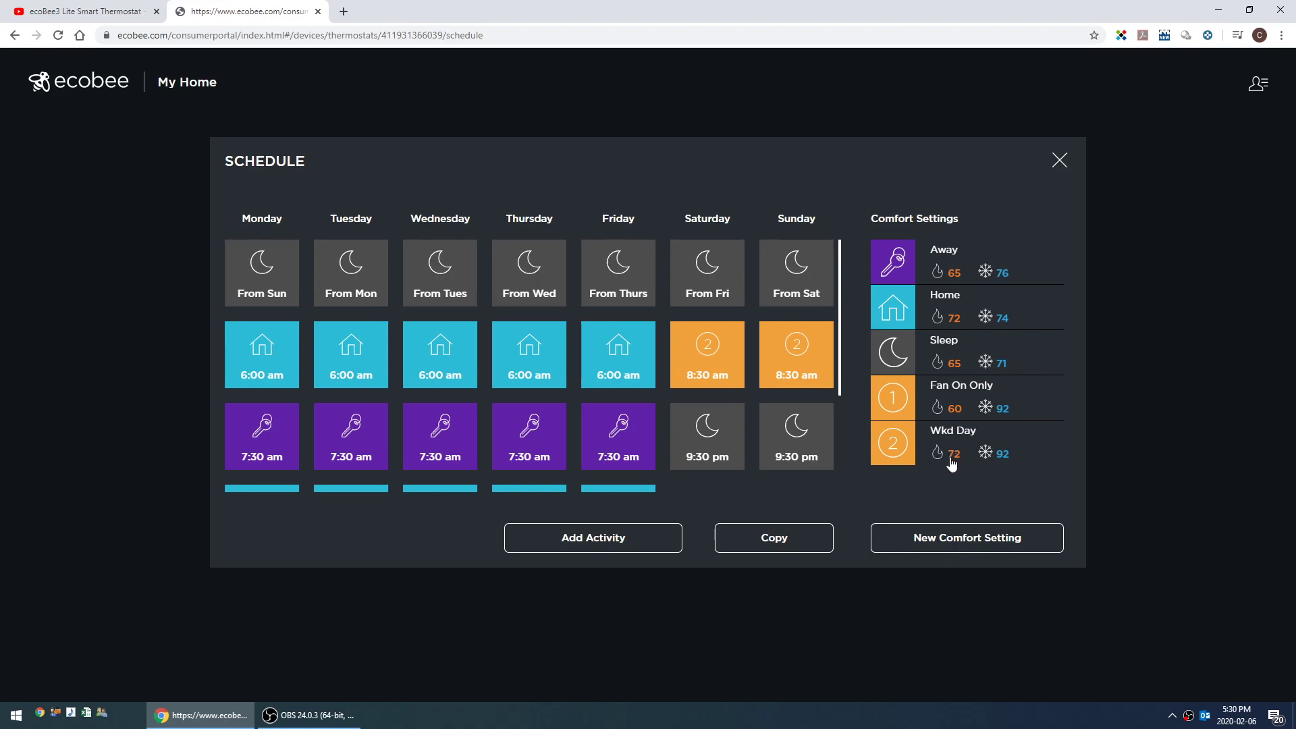
left_click(1059, 162)
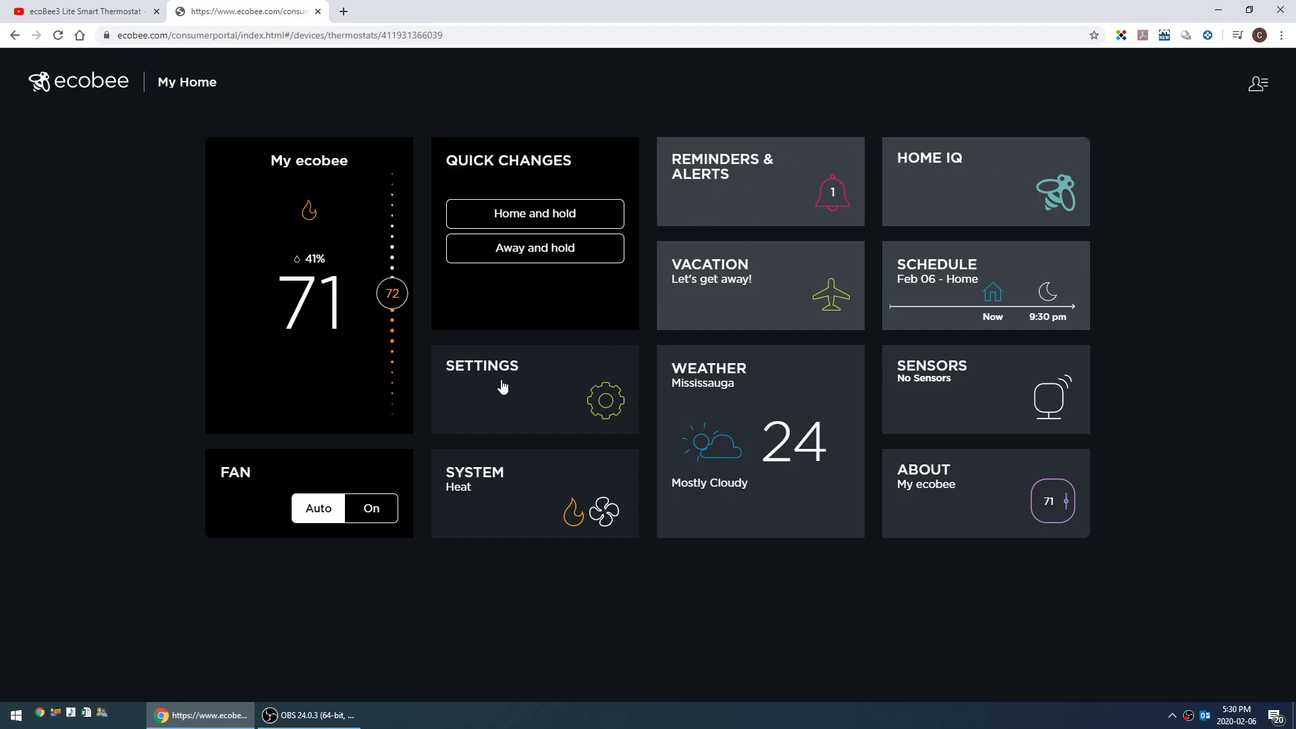
left_click(518, 403)
left_click(359, 422)
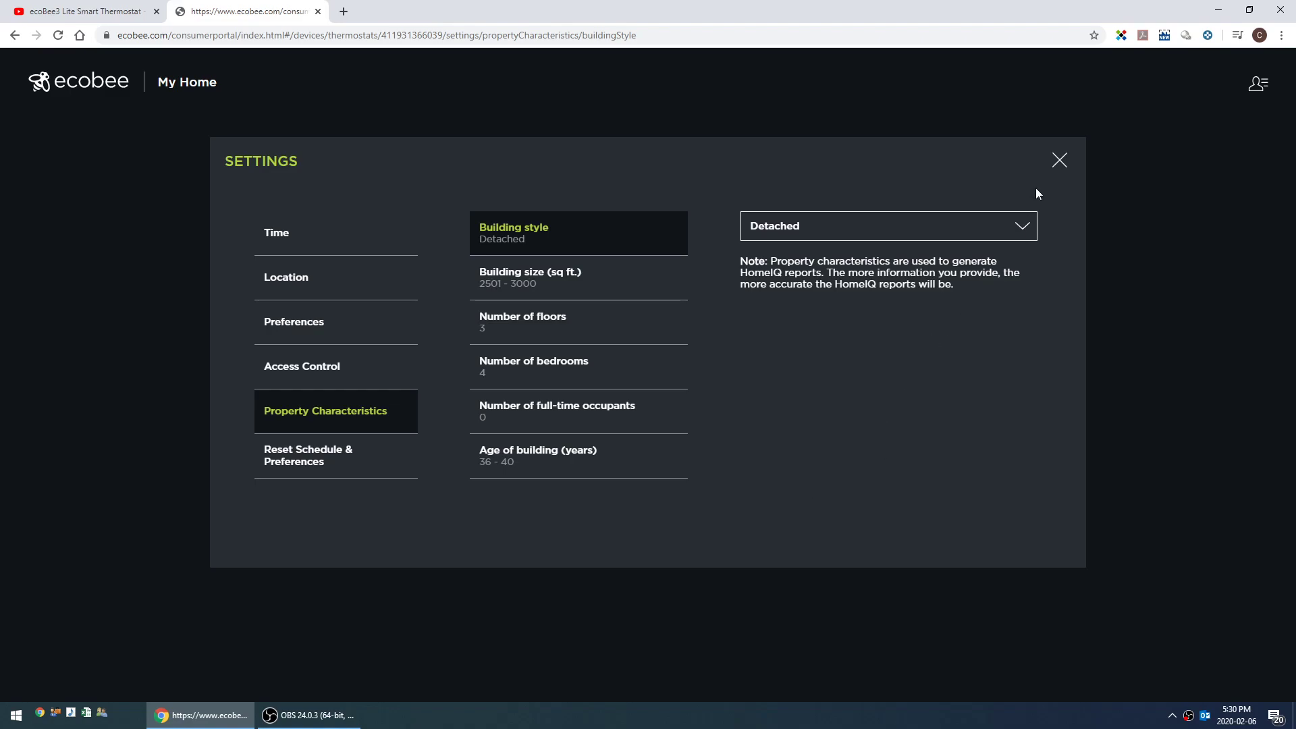
left_click(1060, 162)
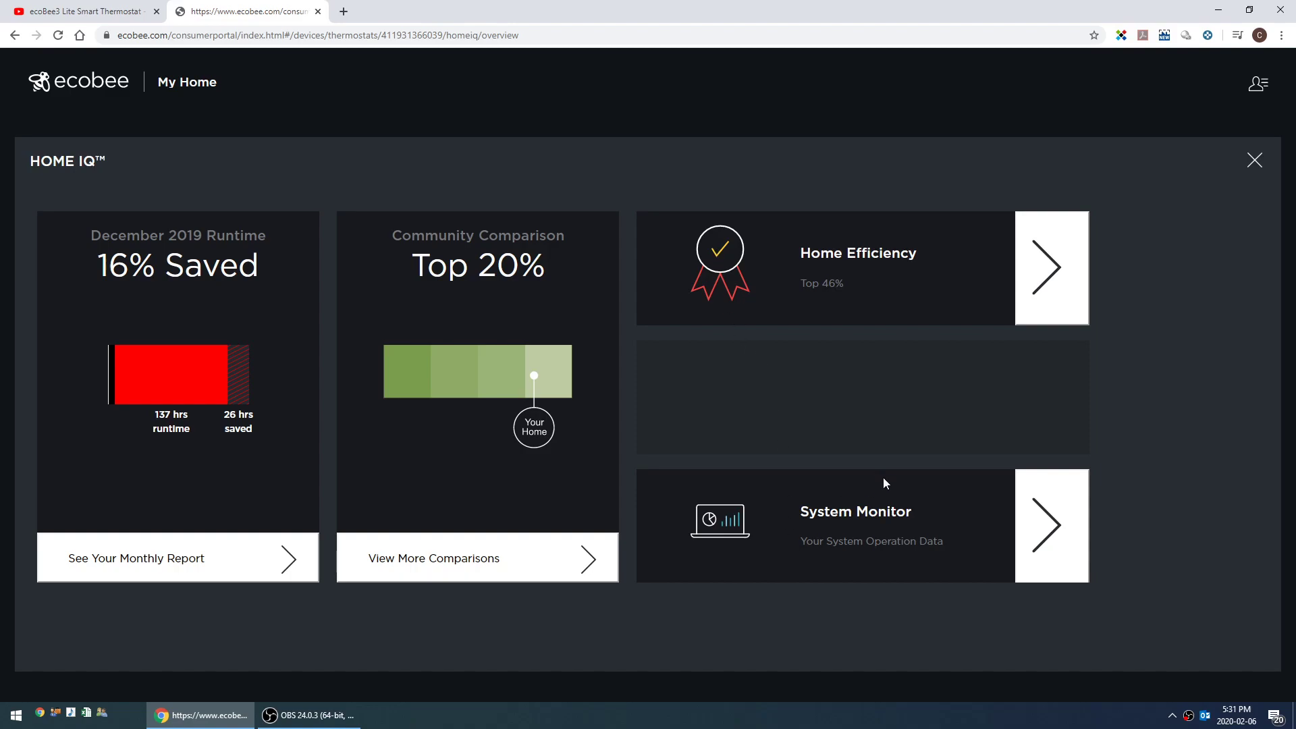
Step: Pan the System Monitor chart to Feb 5 afternoon, comparing humidity and temperature history
left_click(1045, 542)
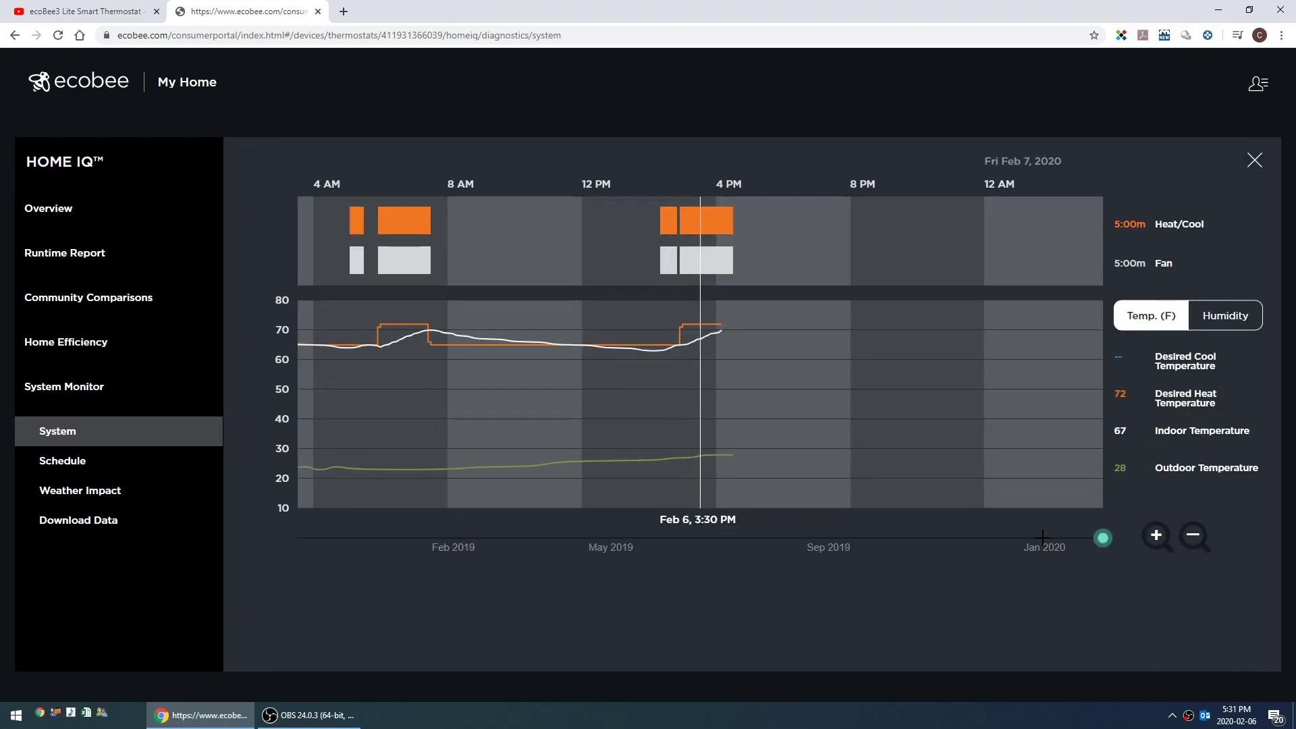
left_click_drag(528, 259, 979, 308)
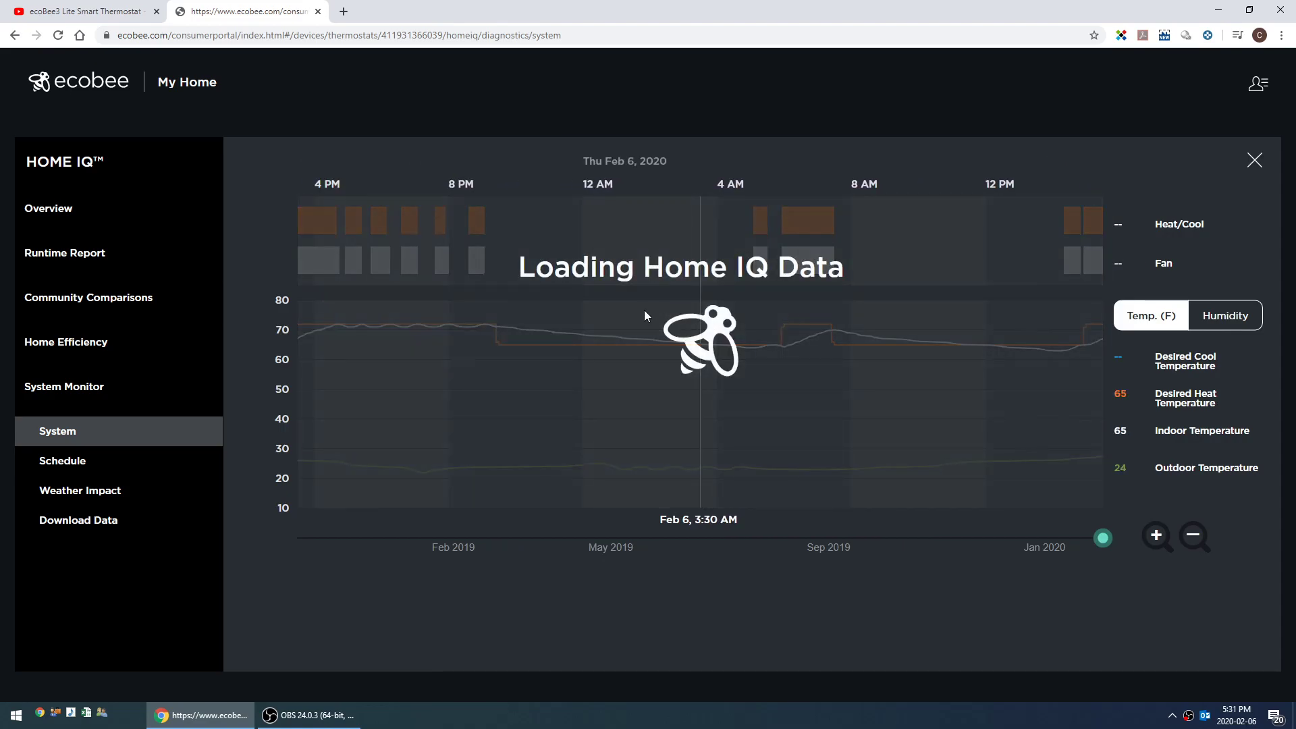
left_click_drag(634, 327, 932, 322)
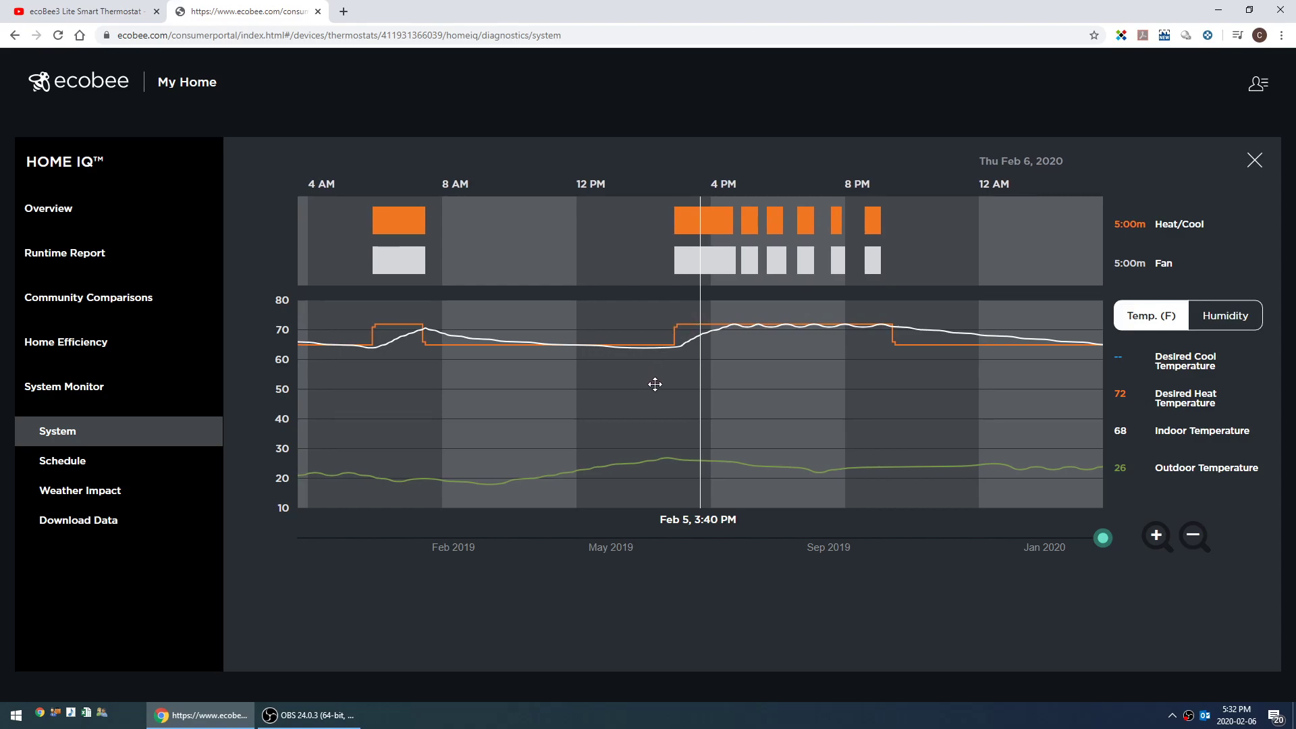
left_click_drag(654, 385, 679, 382)
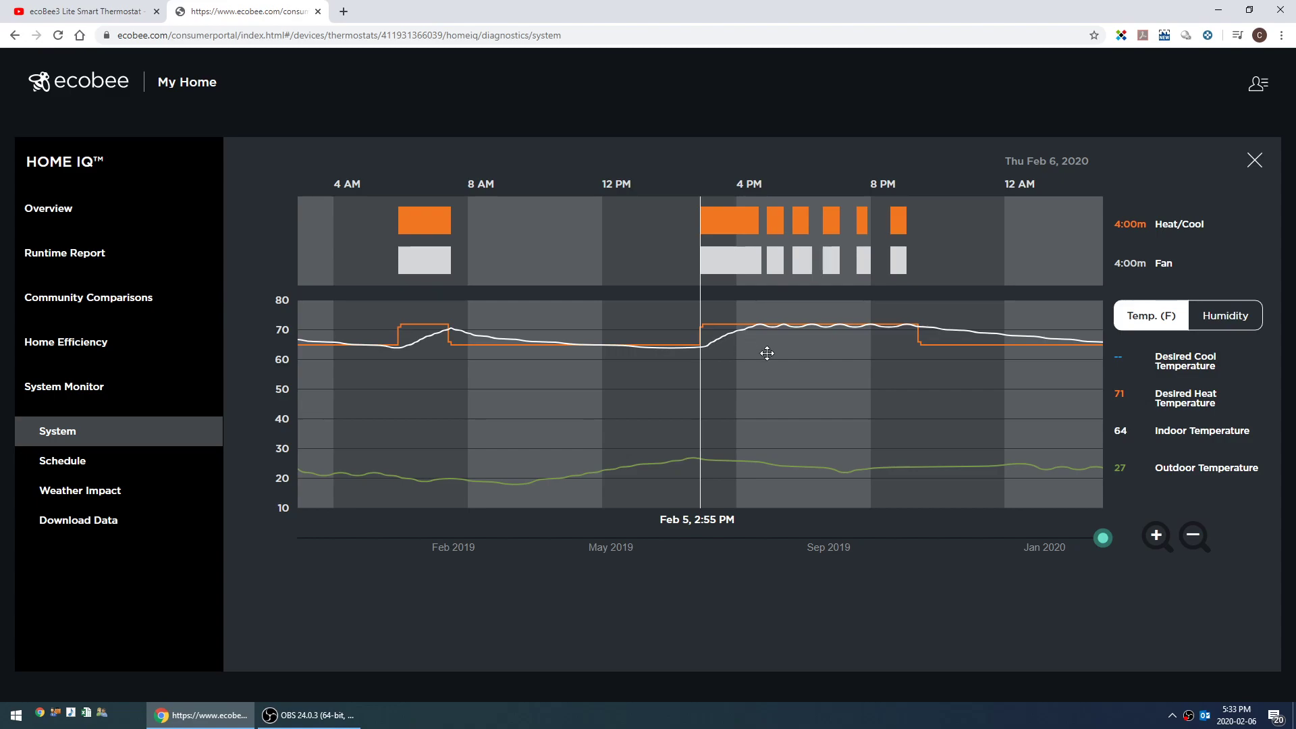
left_click_drag(767, 353, 742, 352)
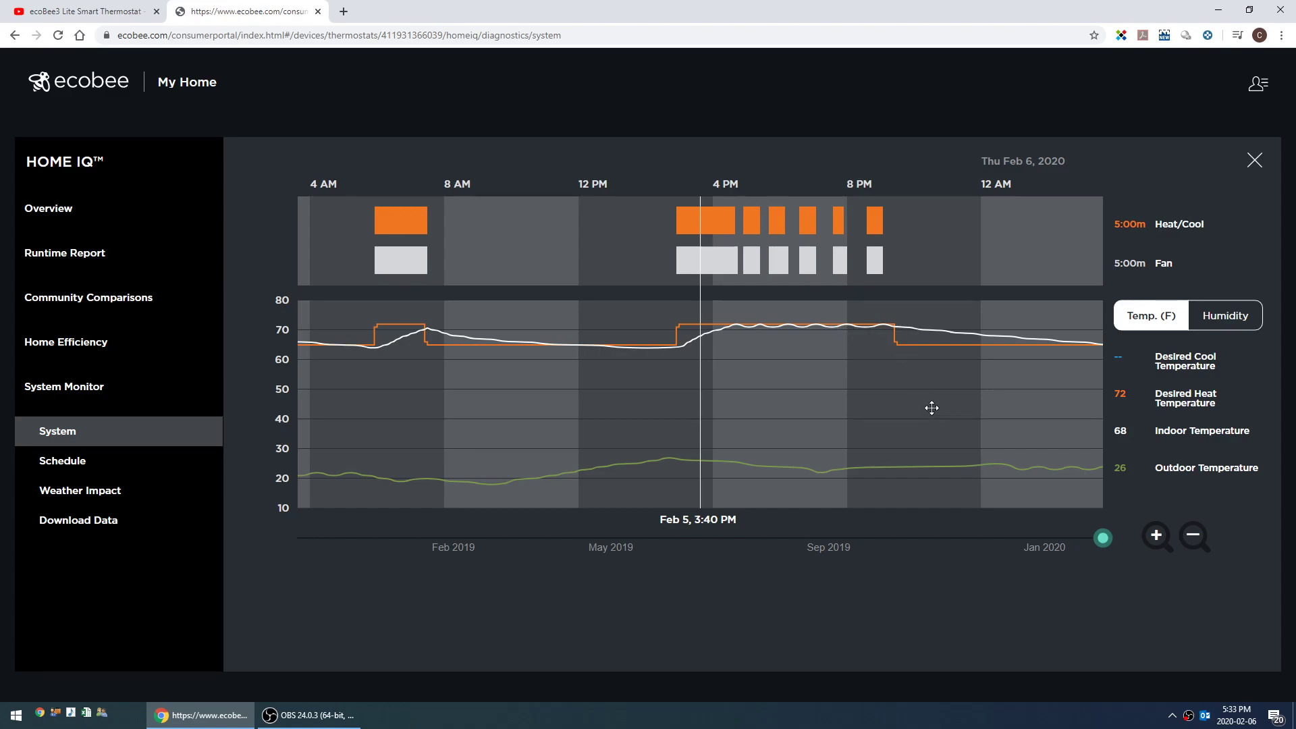
left_click(1217, 319)
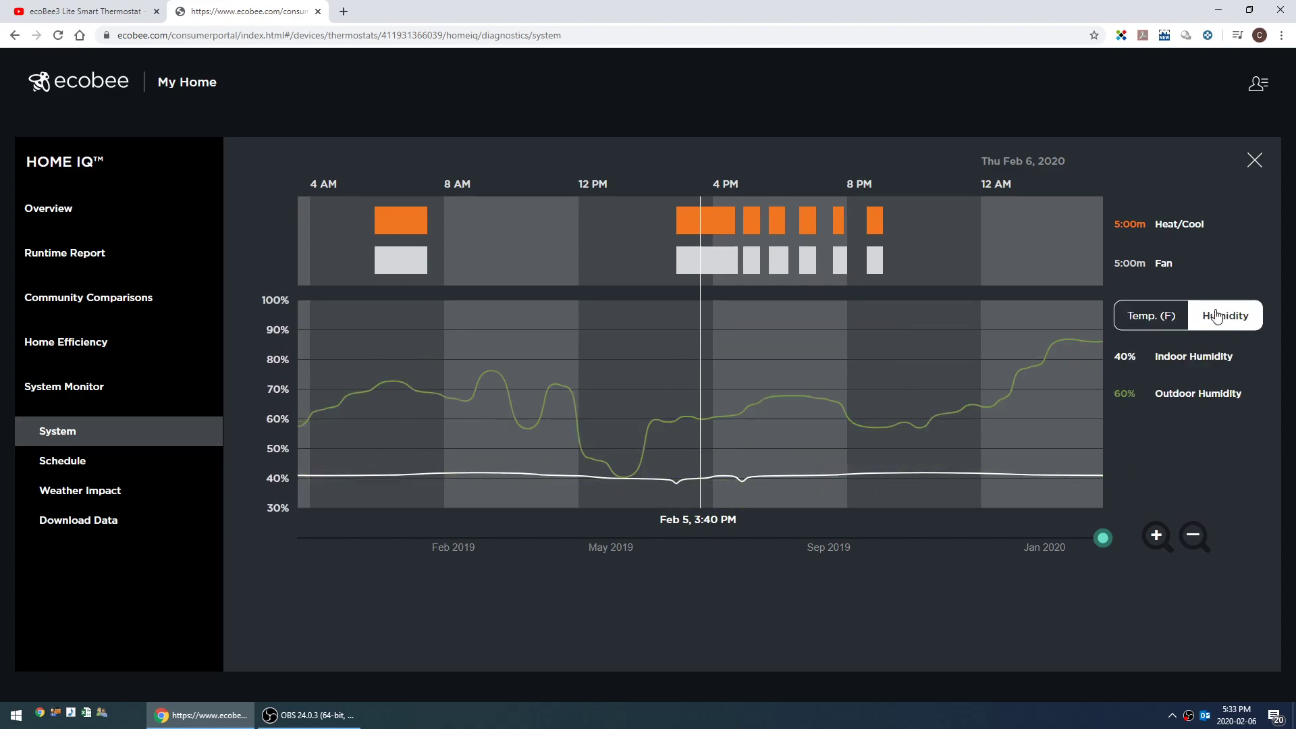
left_click(1150, 319)
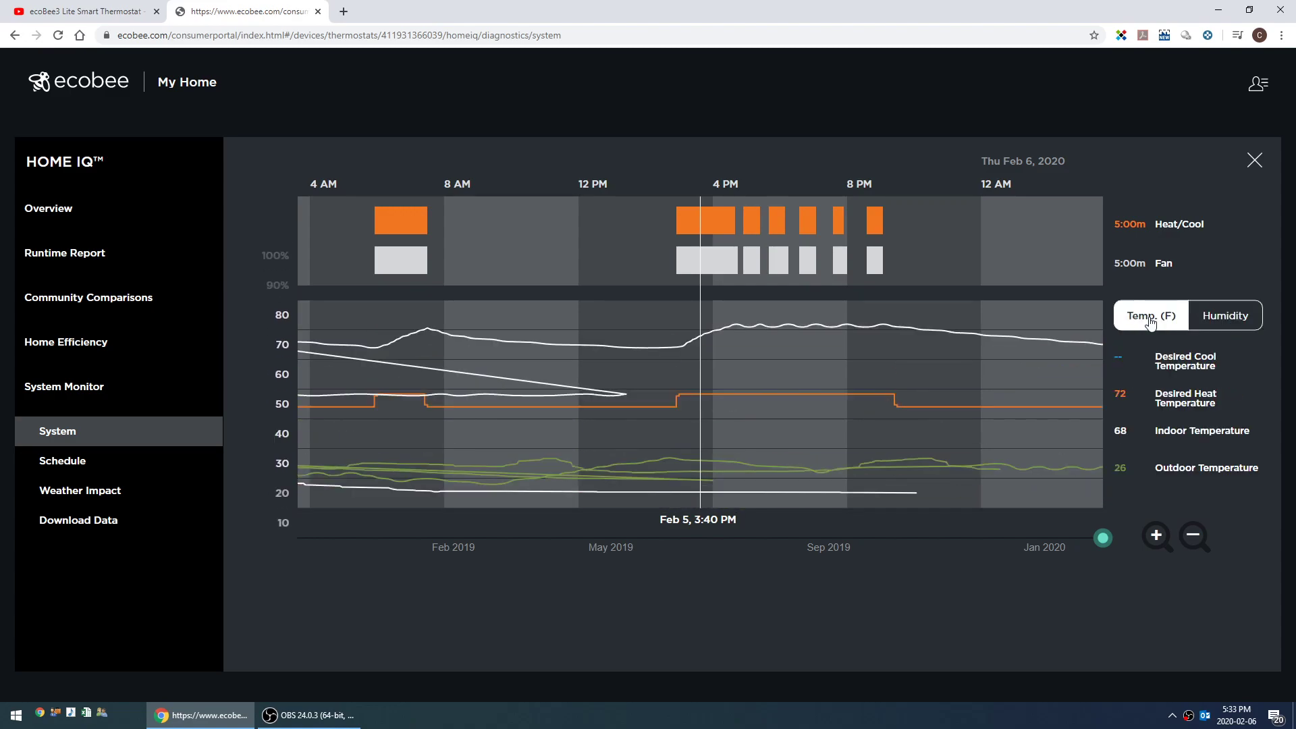
Step: Pan the Schedule history chart back to the Feb 6 overnight Sleep period at heat 65
left_click(75, 466)
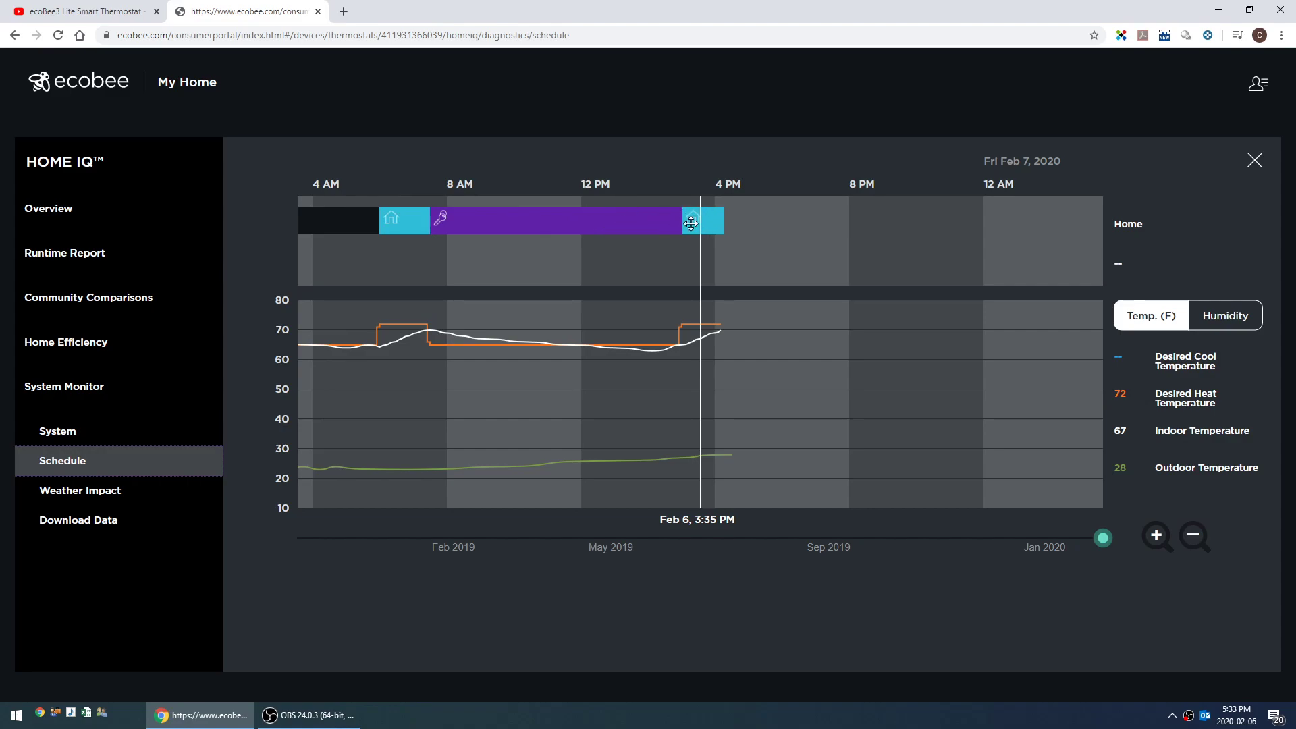
left_click_drag(699, 221, 648, 225)
left_click_drag(412, 224, 605, 223)
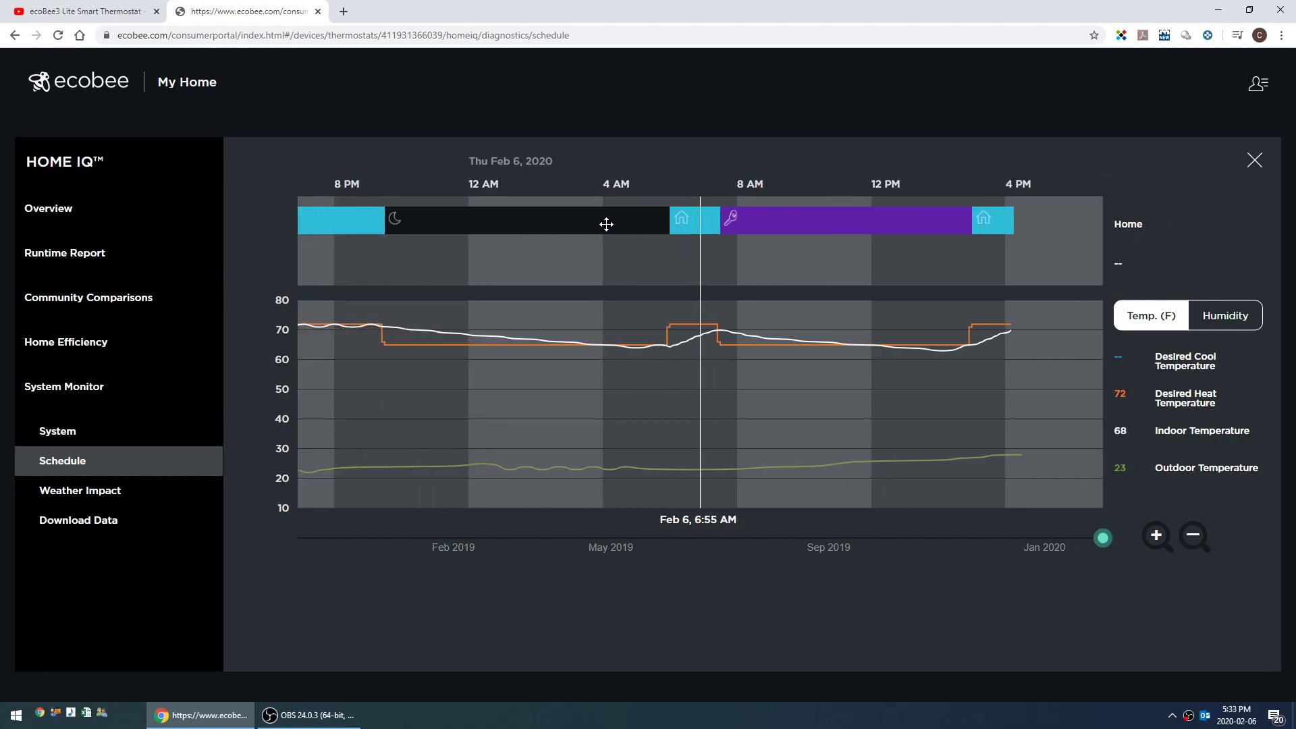
left_click_drag(474, 219, 568, 211)
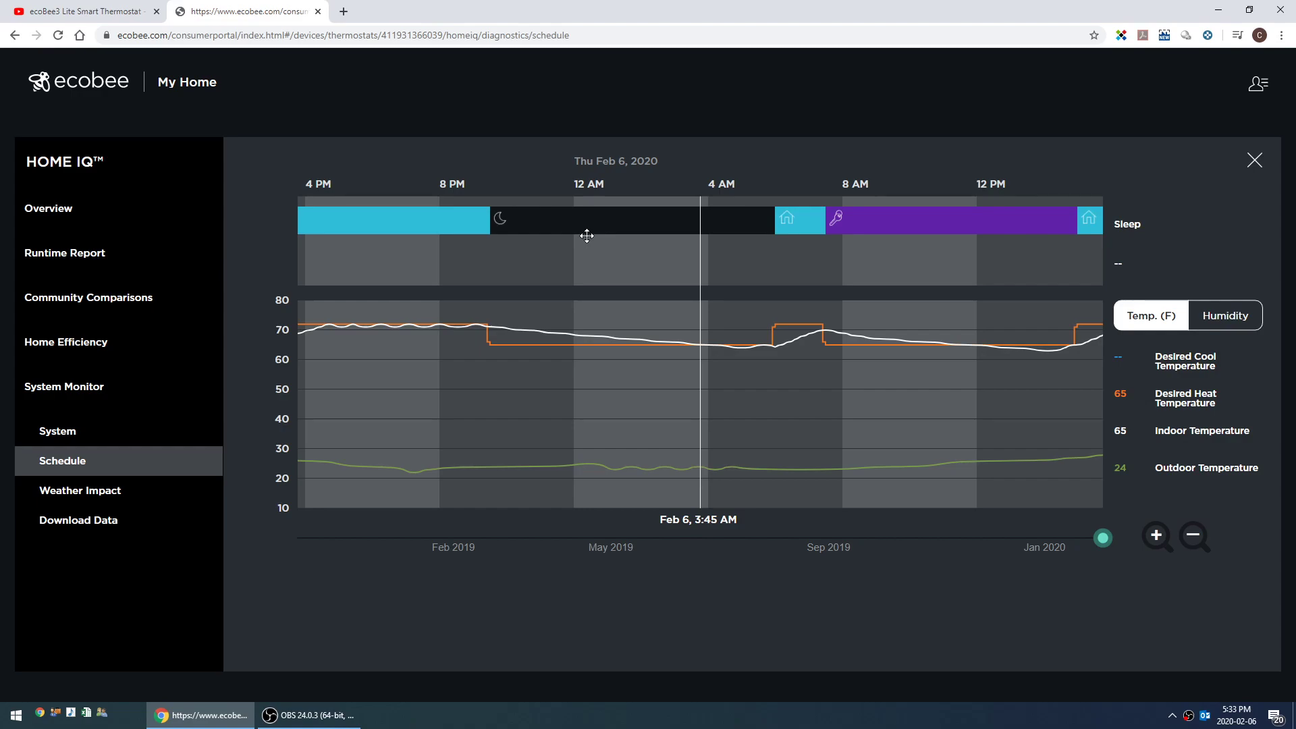
Step: Show January 2020 in Weather Impact: daily Heat Stage 1 runtime versus outdoor temperature
left_click(84, 500)
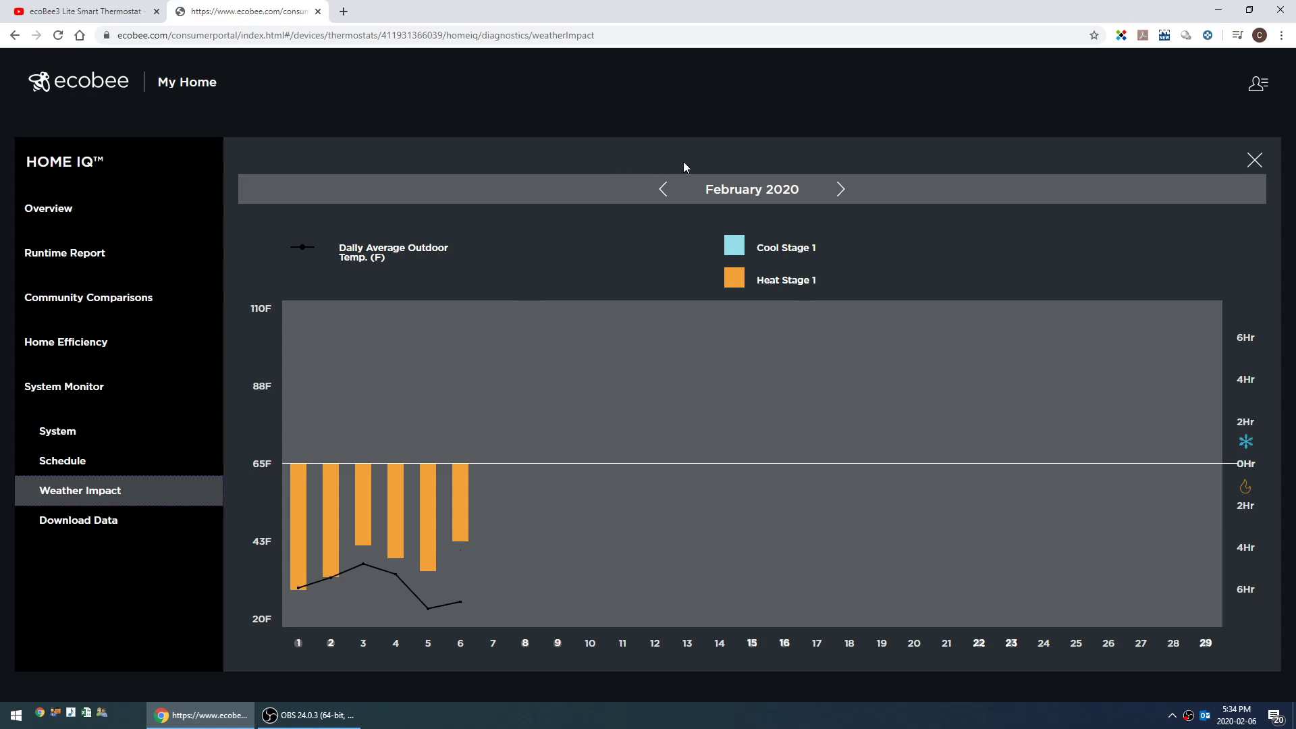
left_click(661, 190)
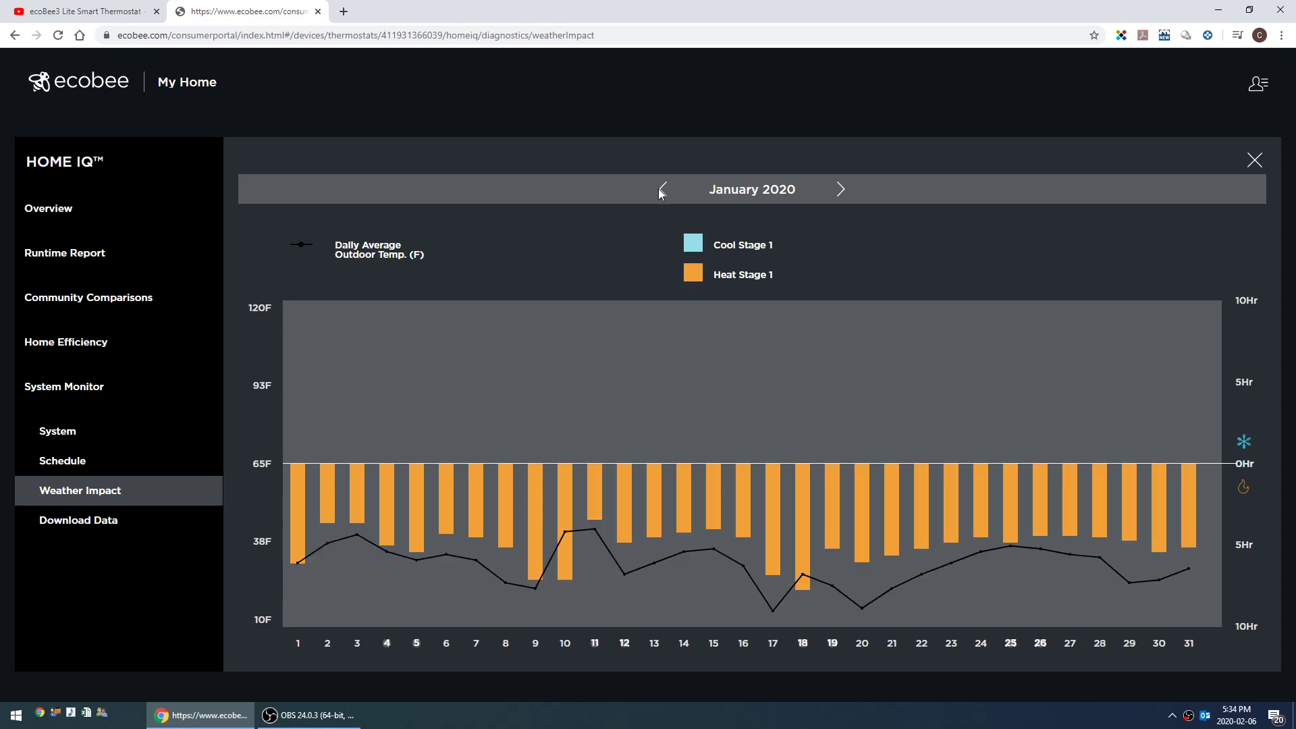
Step: Close Home IQ and briefly check the weekly schedule before landing on the dashboard
left_click(1255, 162)
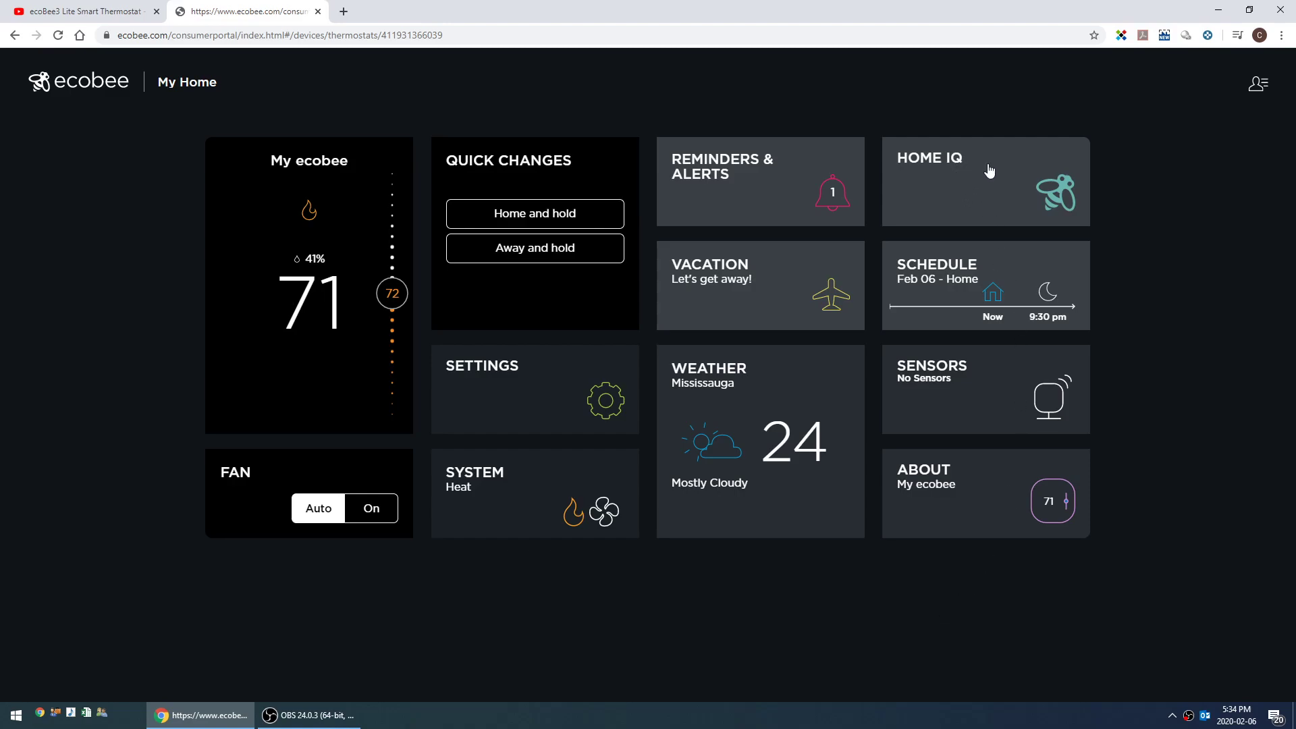
left_click(1016, 278)
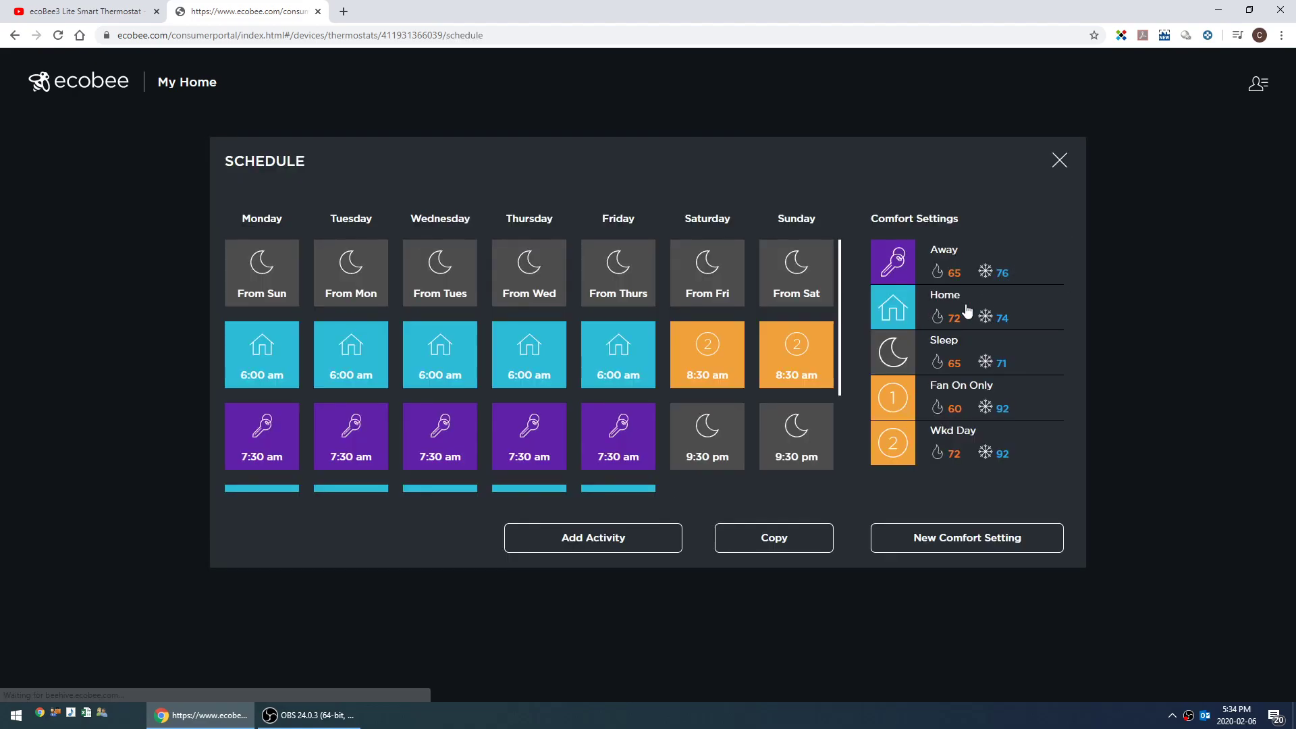
left_click(1060, 162)
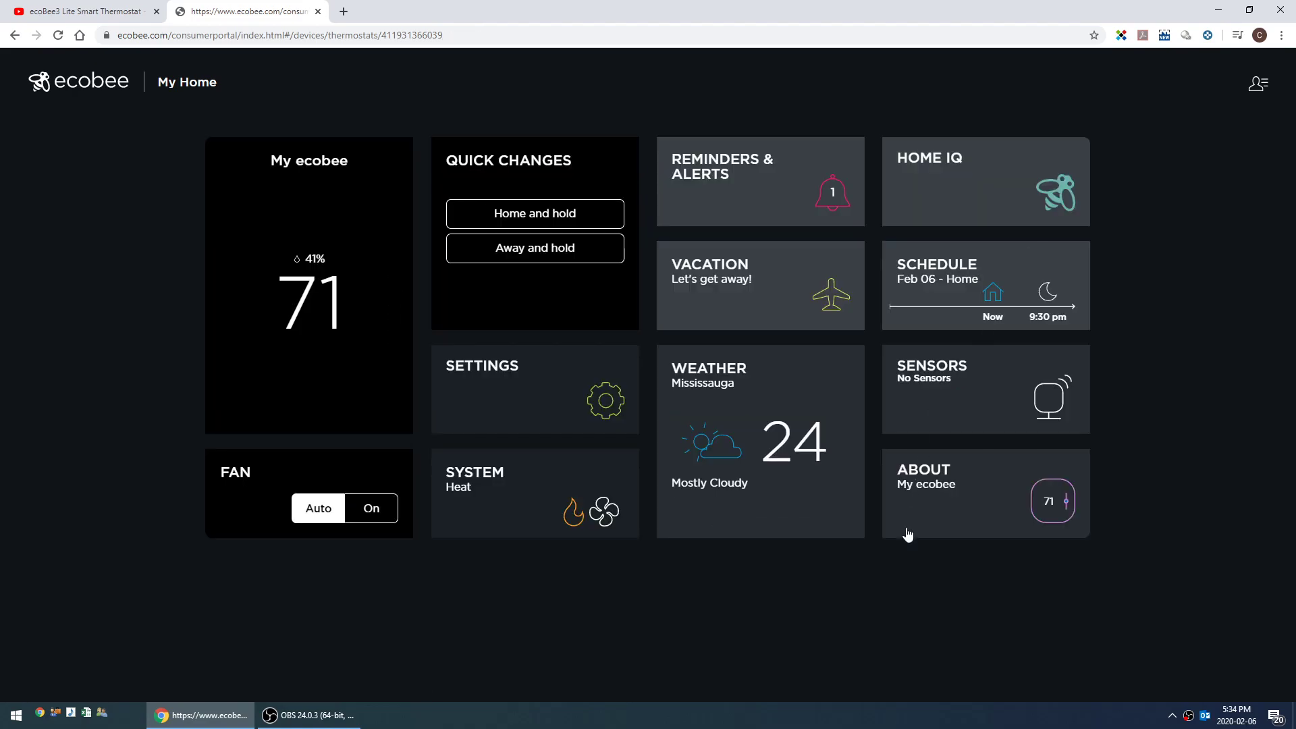